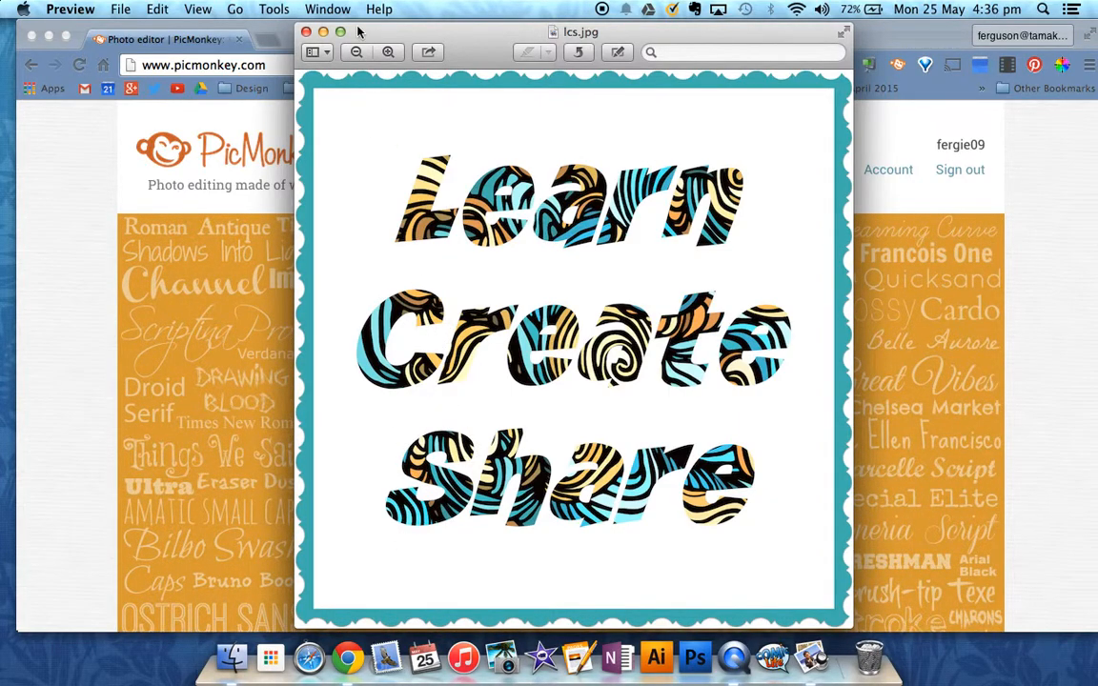
Close the lcs.jpg preview and start a new blank white square design in PicMonkey
click(308, 35)
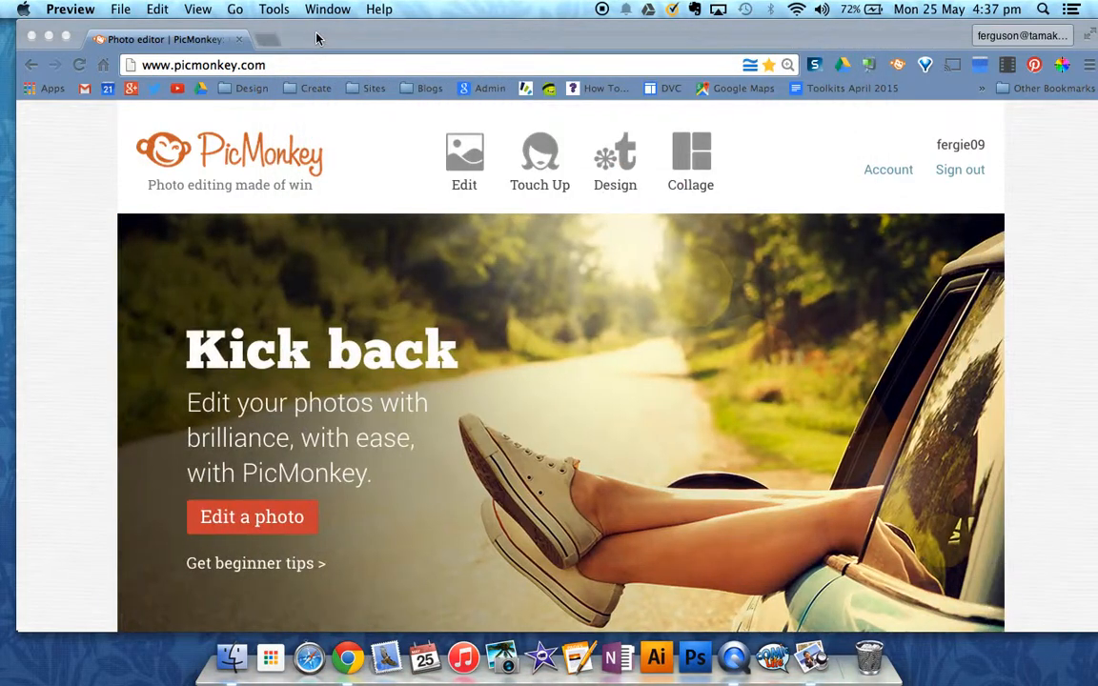
click(326, 28)
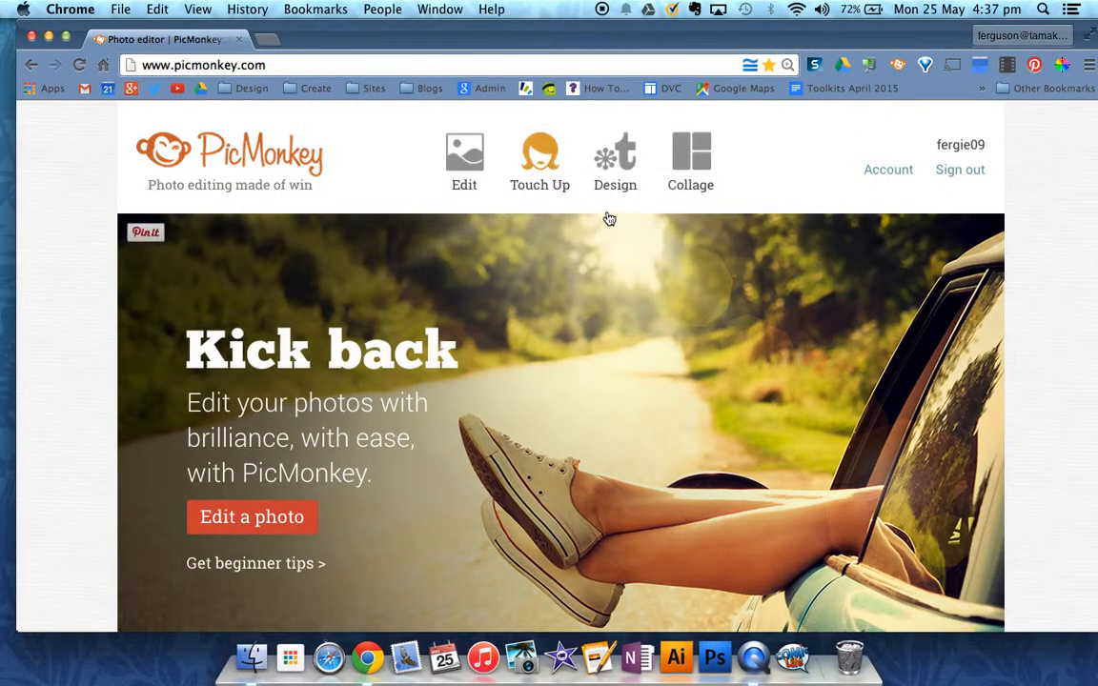
click(630, 153)
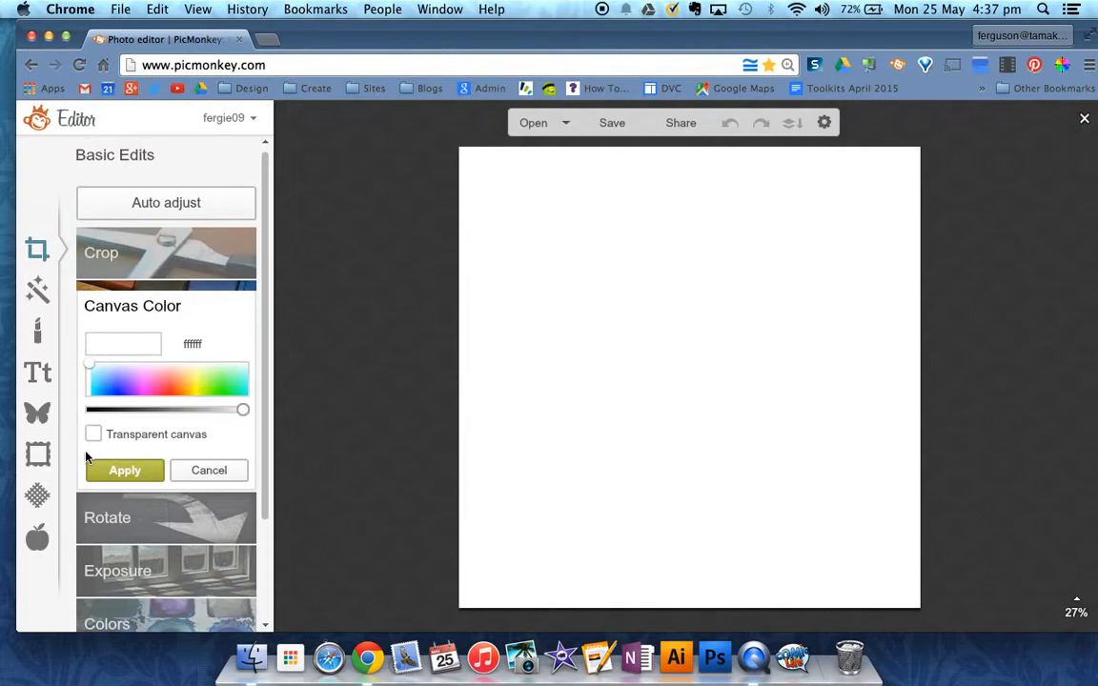
Add a text block in the Smash font reading "Learn", "Create" and "Share" on three separate lines
click(38, 373)
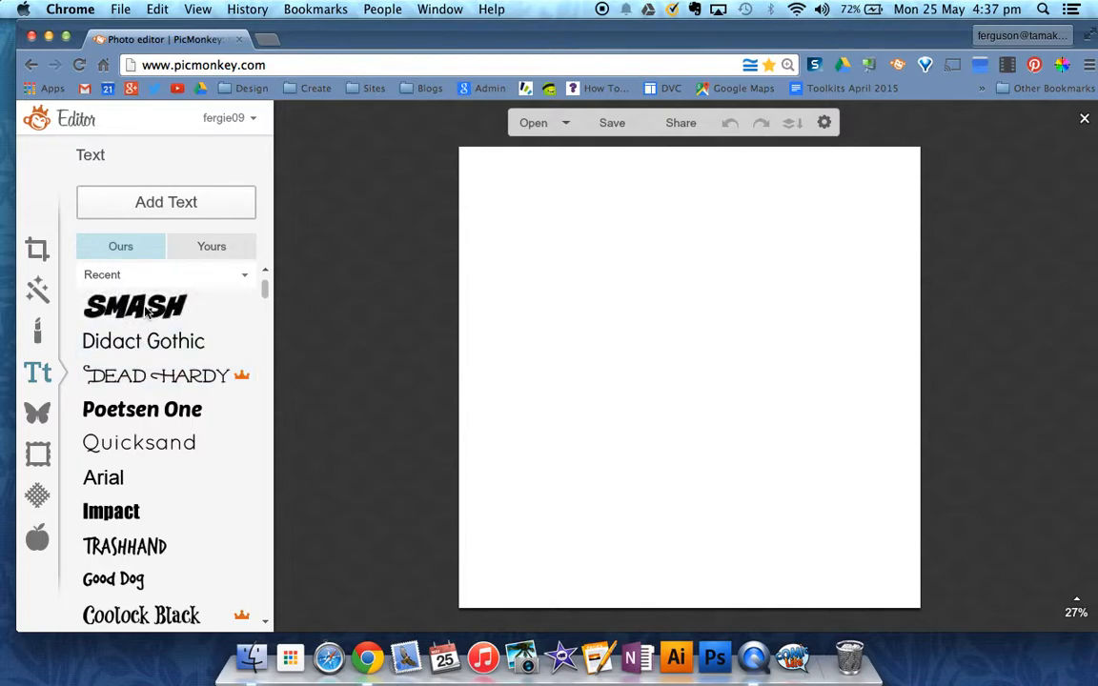
click(168, 203)
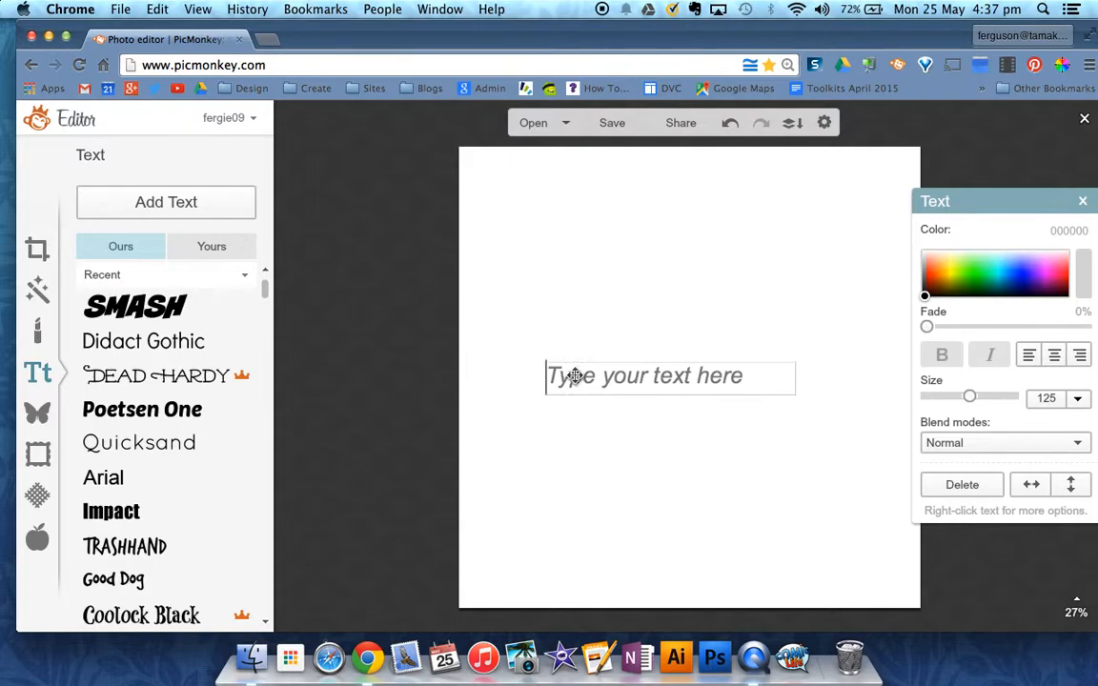
text(Lean)
key(BackSpace)
text(rn)
key(Return)
text(Creat)
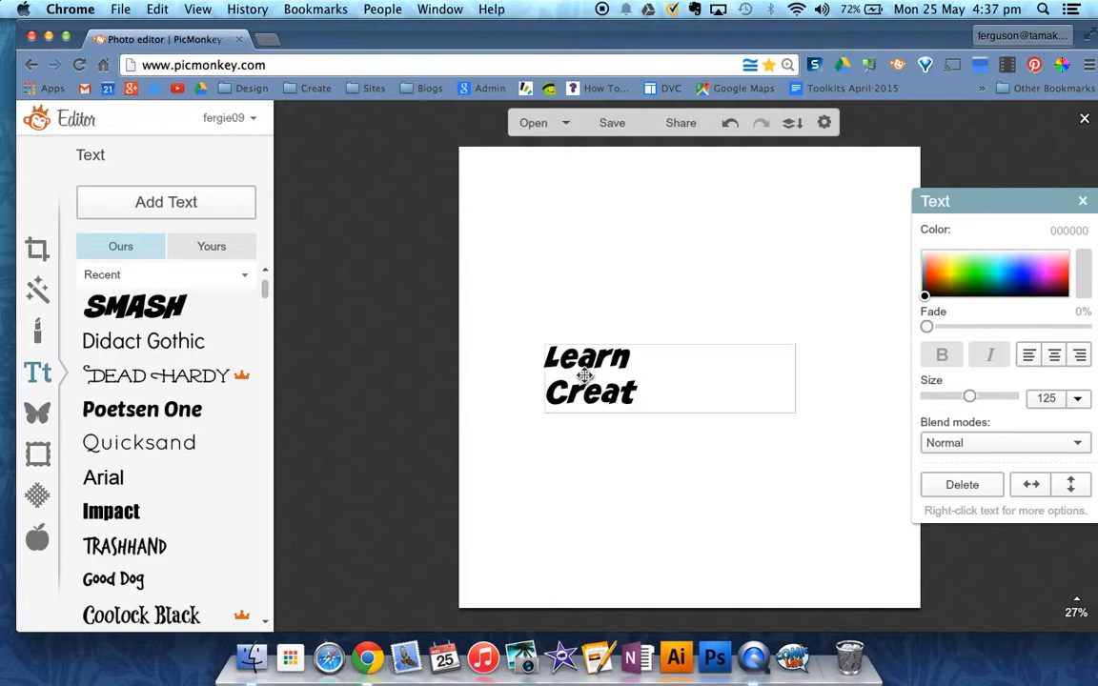
text(e)
key(Return)
text(Share)
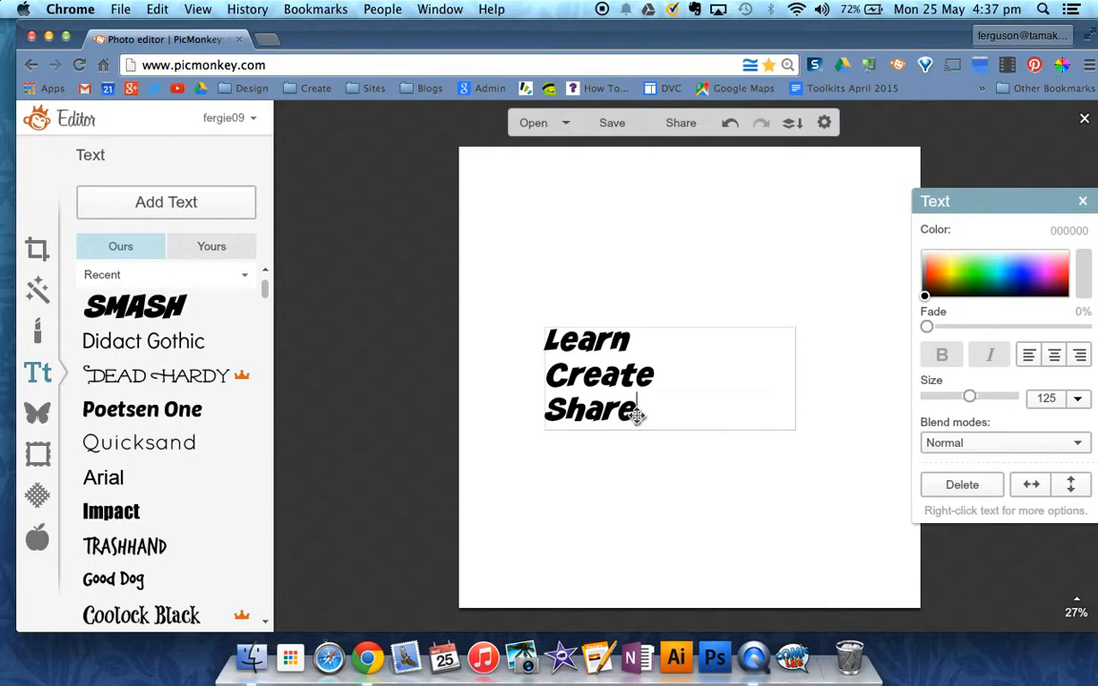
Centre-align the three lines of text and enlarge them to size 280
drag(642, 417, 544, 340)
click(1054, 355)
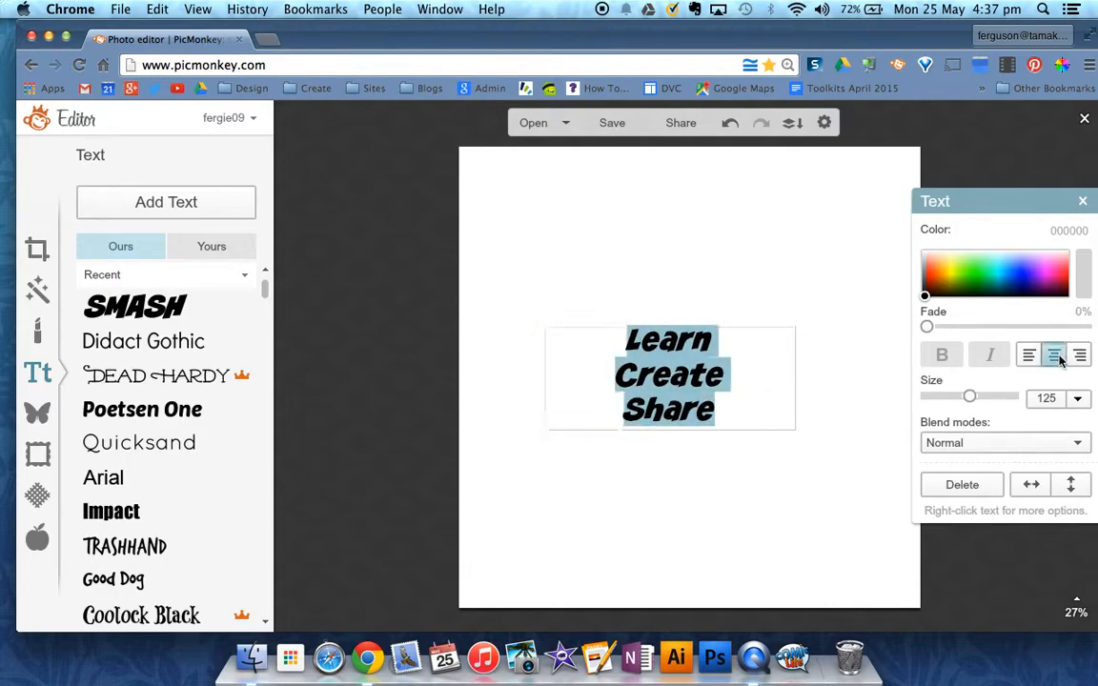
drag(969, 398, 994, 399)
click(858, 362)
double_click(717, 367)
click(790, 476)
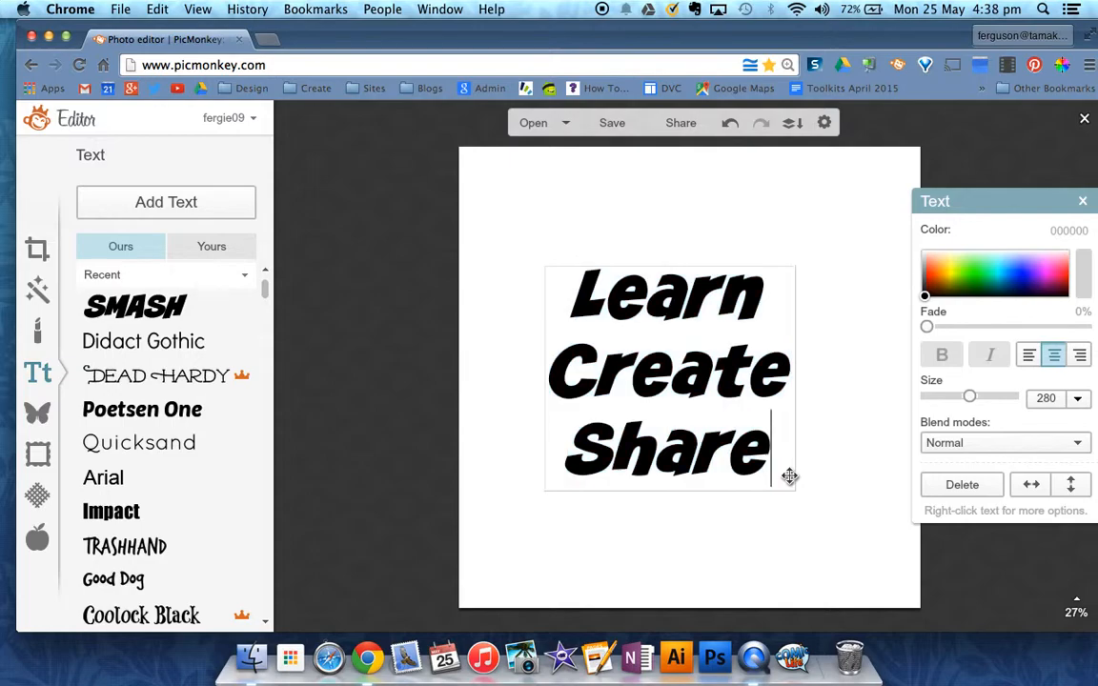
Scale the text block up to about size 477 and centre it so it fills most of the canvas
click(791, 490)
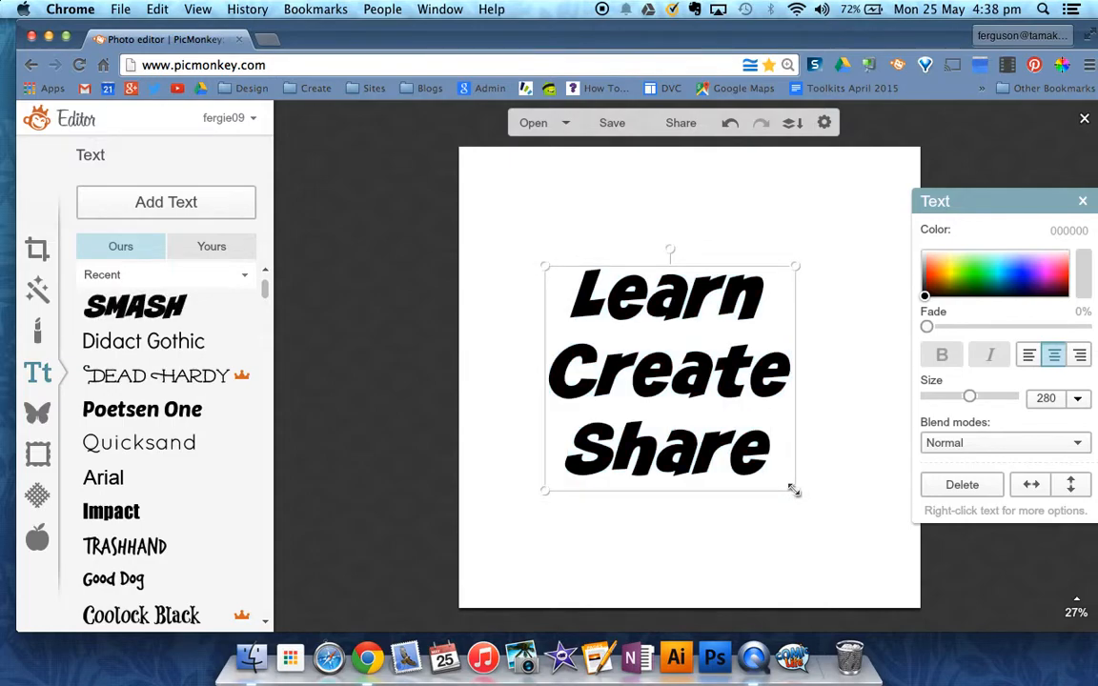
drag(794, 491, 910, 620)
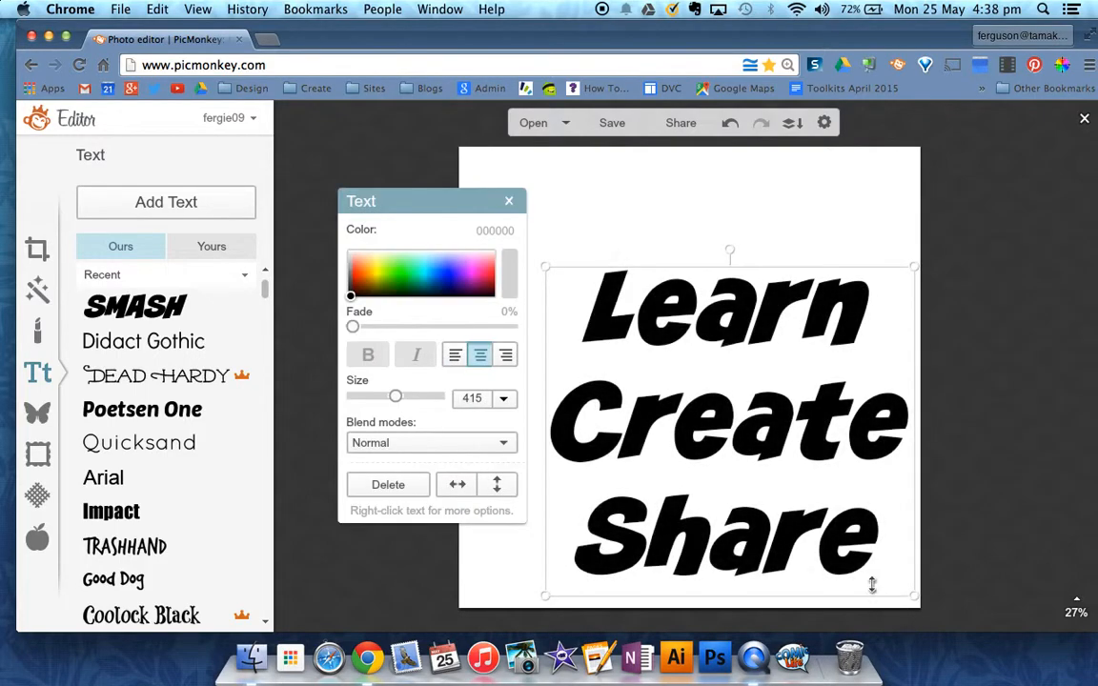
drag(789, 545, 728, 455)
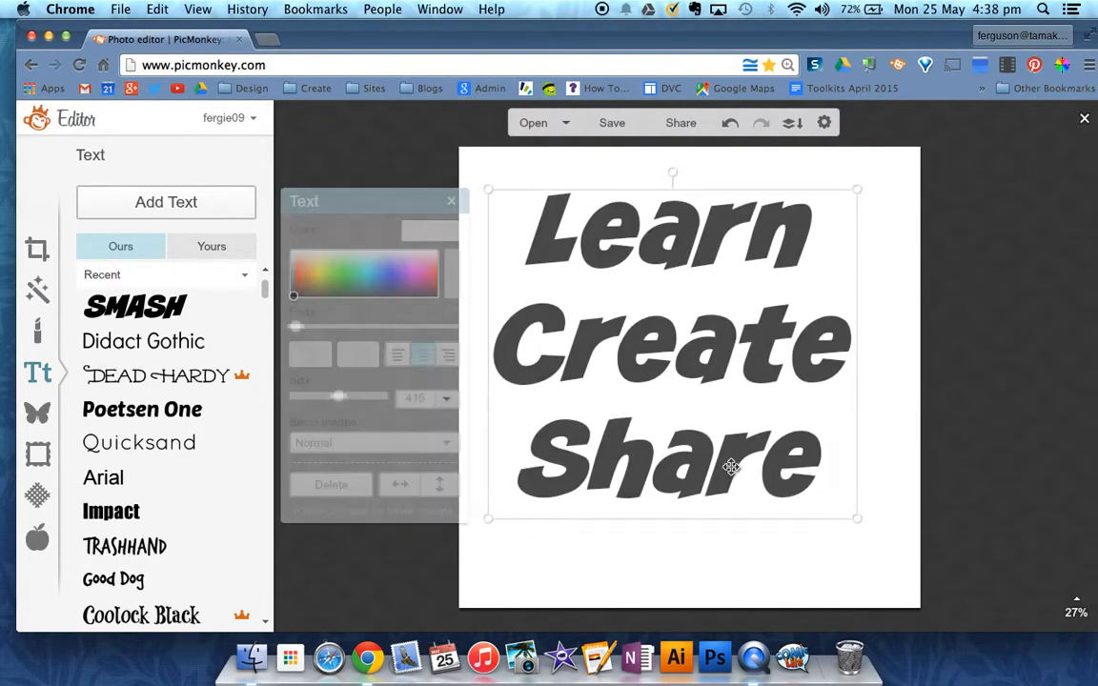
drag(857, 518, 911, 605)
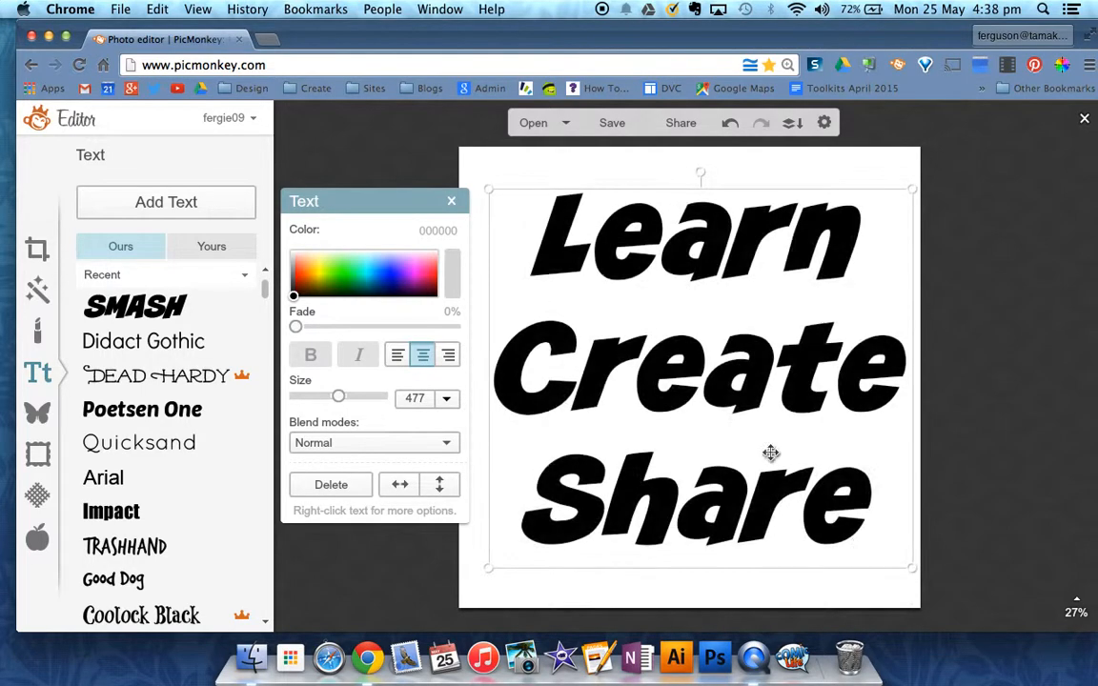
drag(739, 396, 730, 397)
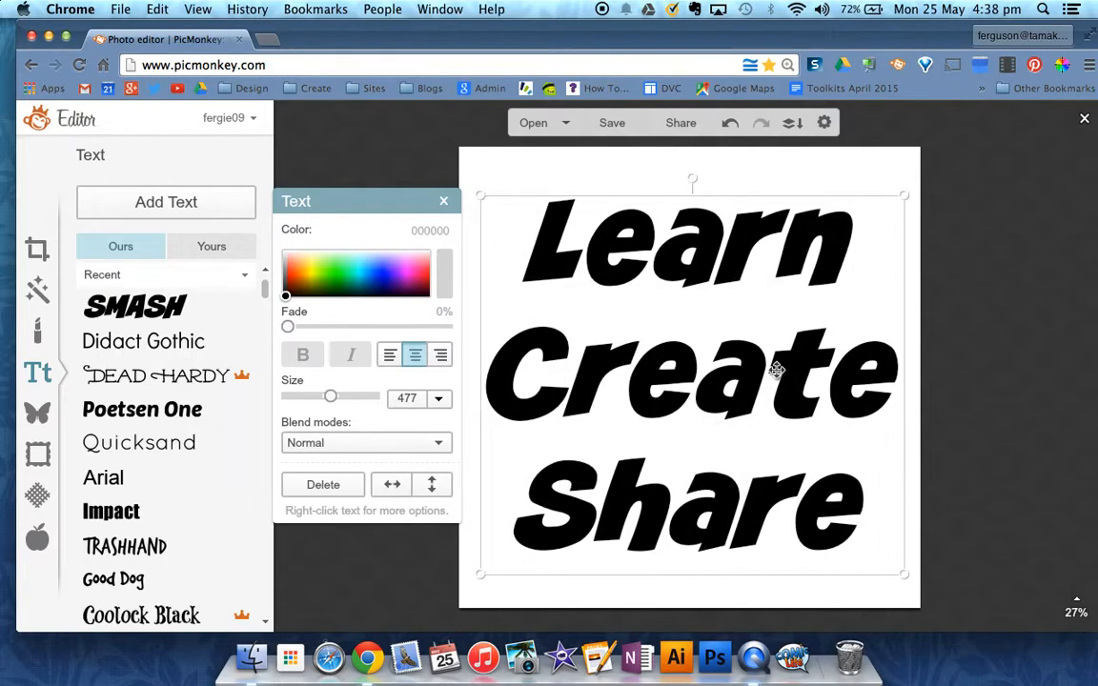
click(994, 301)
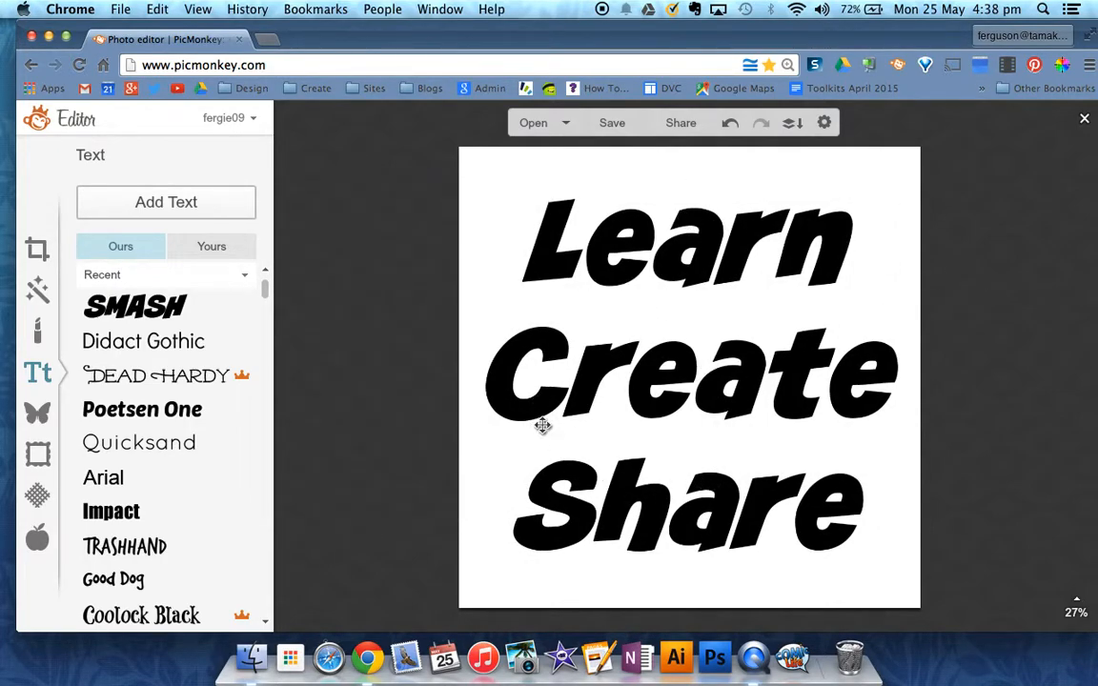
Flatten the text into the canvas and add the free-vector-beautiful-pattern-background JPG from the Desktop as a custom overlay
click(792, 124)
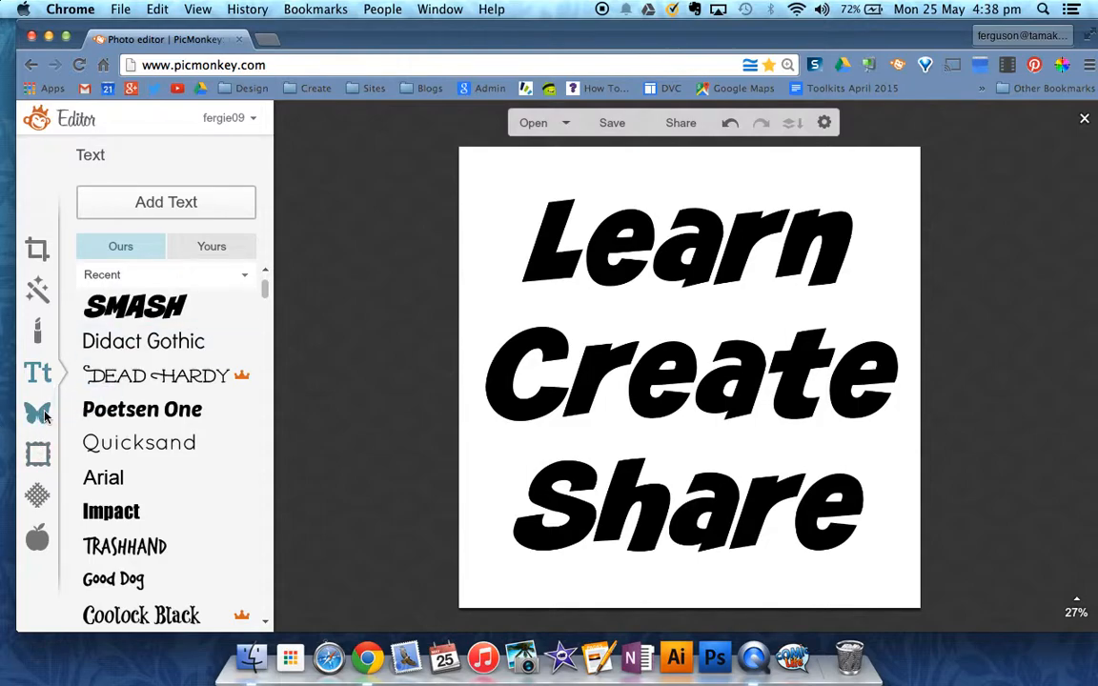
click(38, 413)
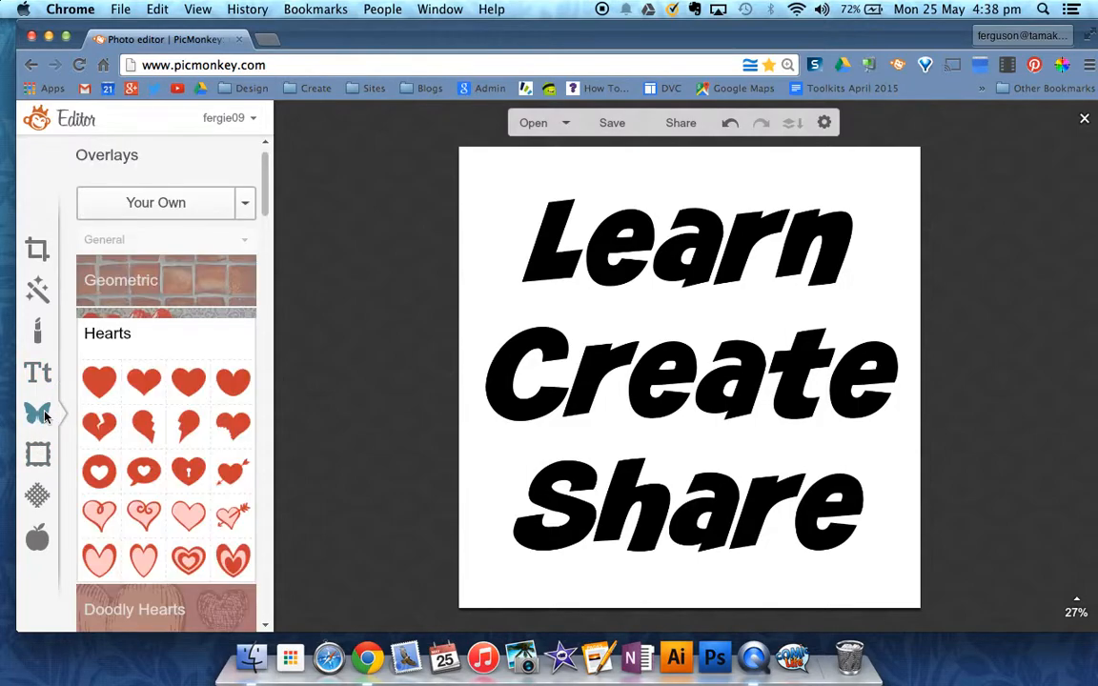
click(165, 204)
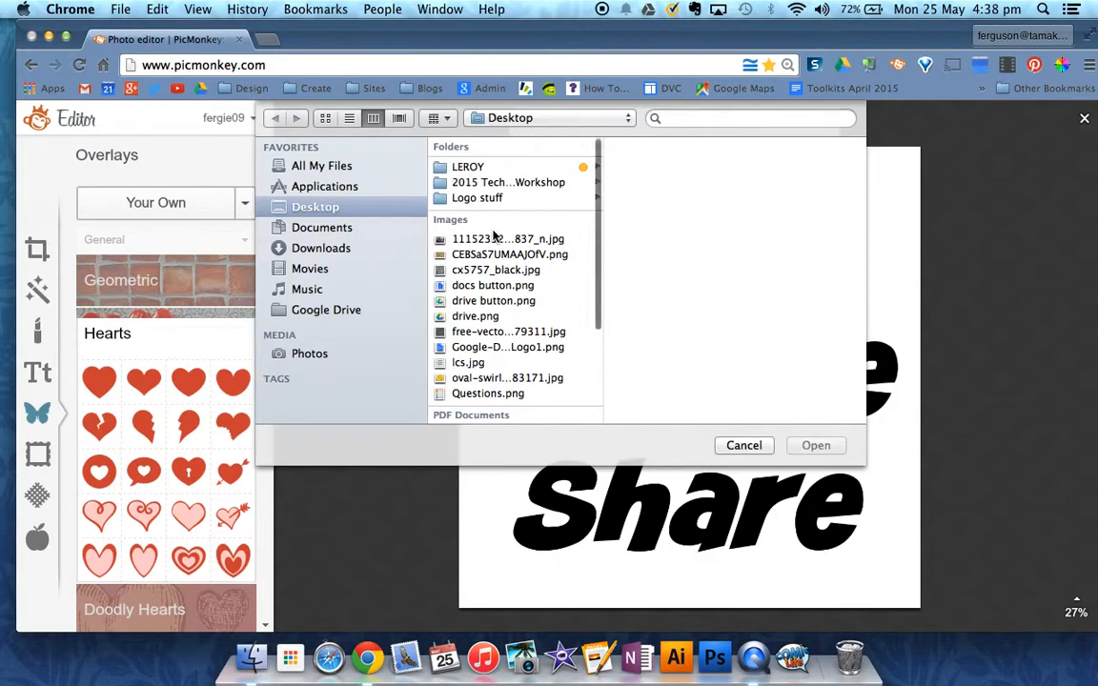
click(477, 332)
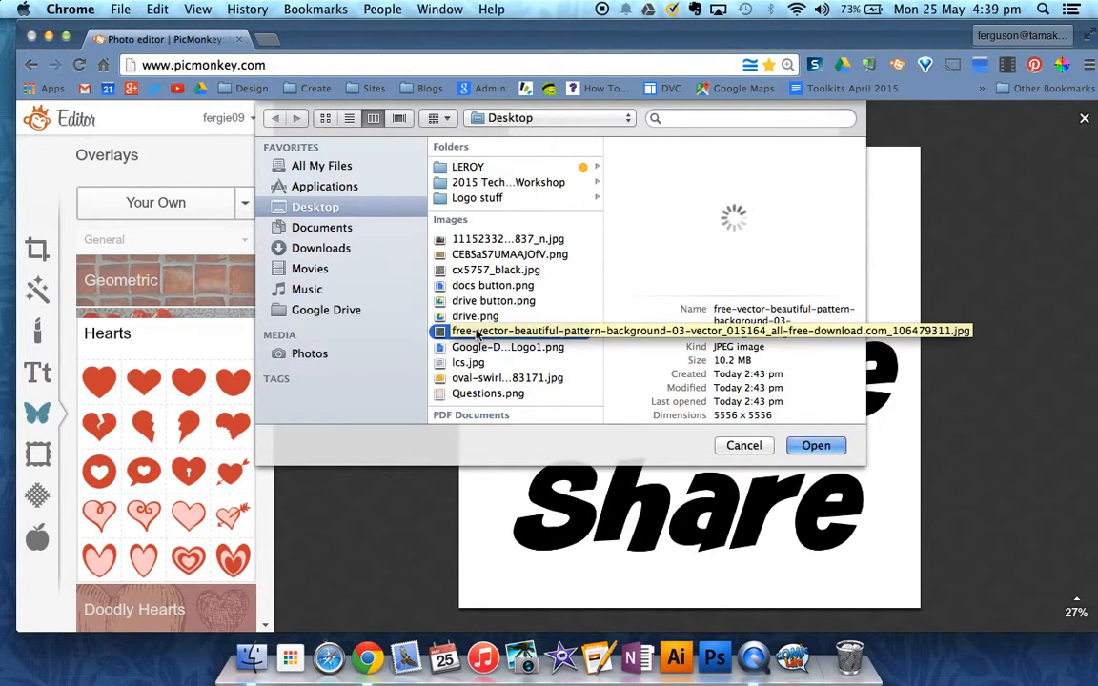
click(820, 446)
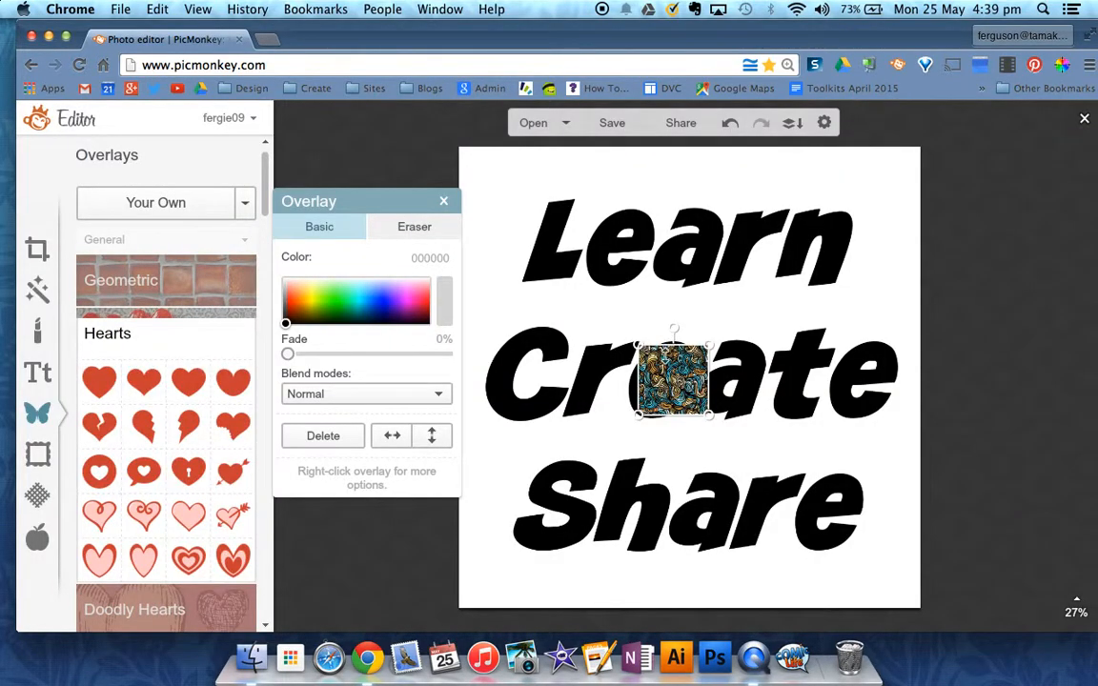
Move and enlarge the swirl pattern overlay until it covers the entire canvas
drag(673, 359, 496, 163)
drag(532, 218, 953, 607)
drag(747, 495, 743, 489)
drag(917, 602, 922, 610)
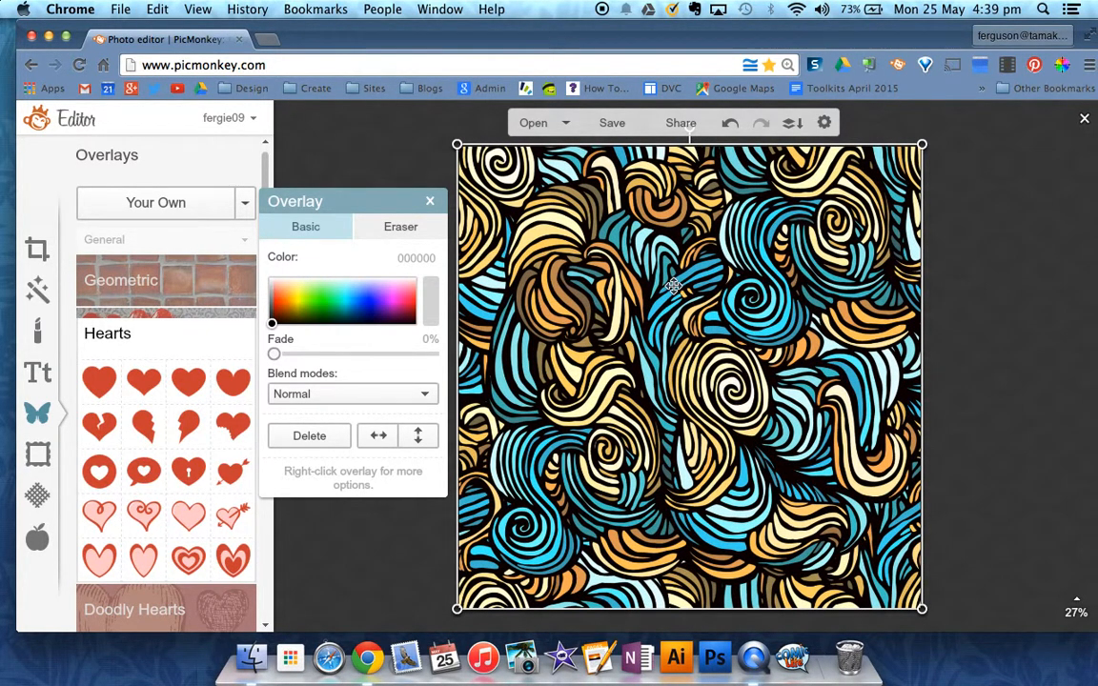
Set the pattern overlay's blend mode to Lighten so the pattern fills only the black lettering
drag(378, 202, 368, 149)
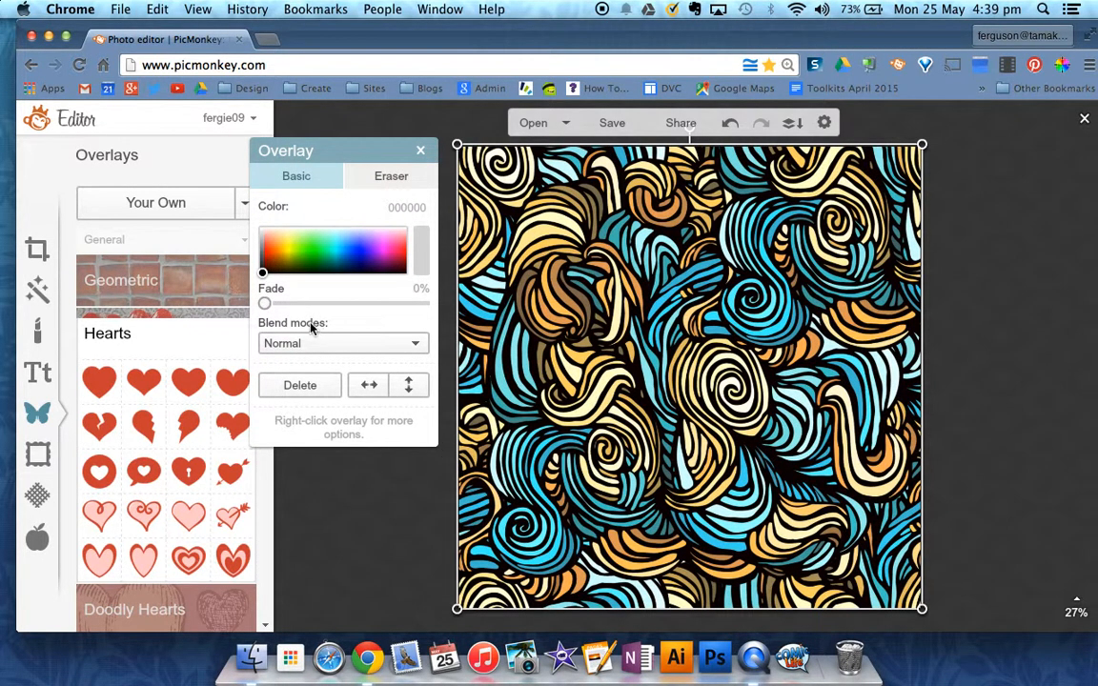
click(416, 345)
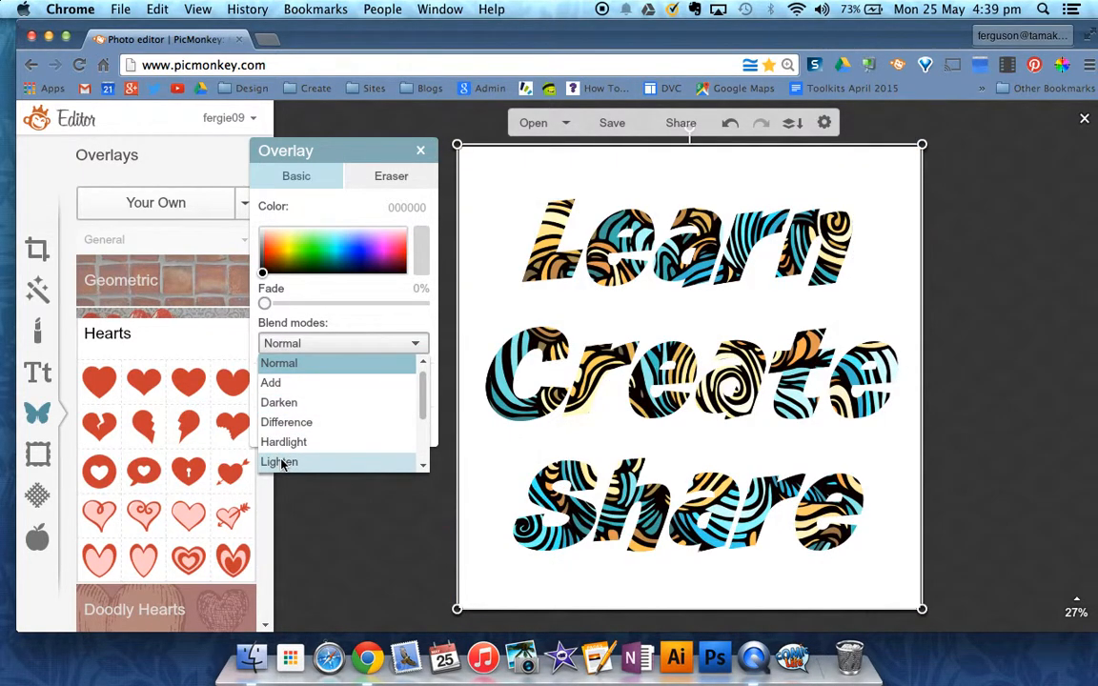
click(279, 463)
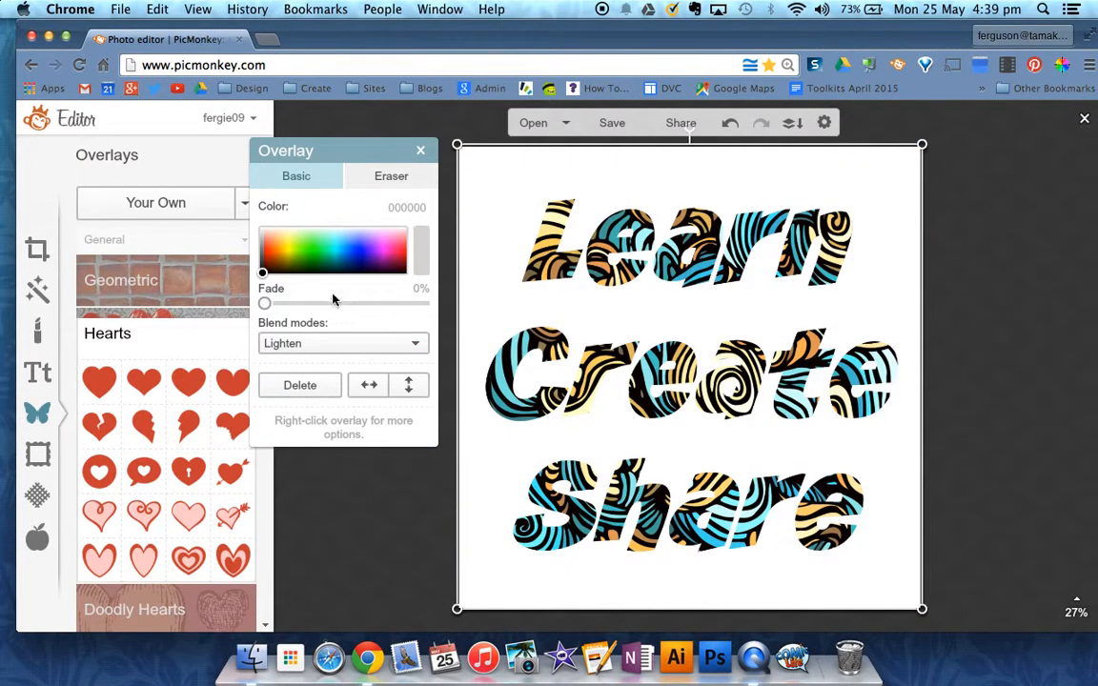
click(420, 152)
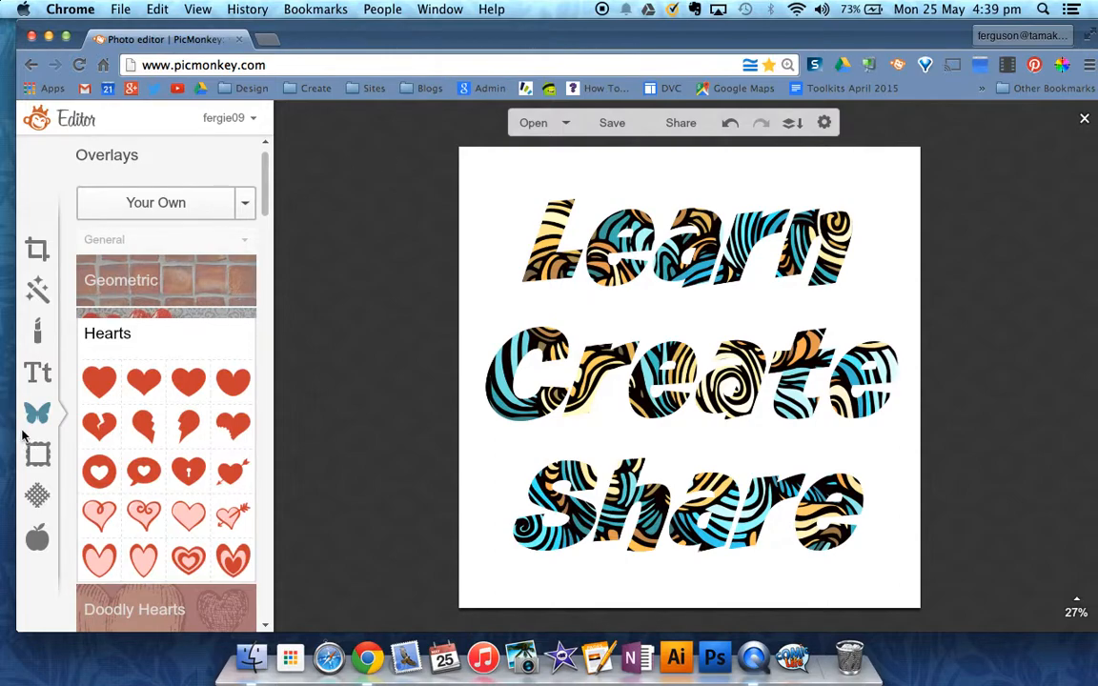
Try the Craft Scissors frame around the design and discard it
click(39, 453)
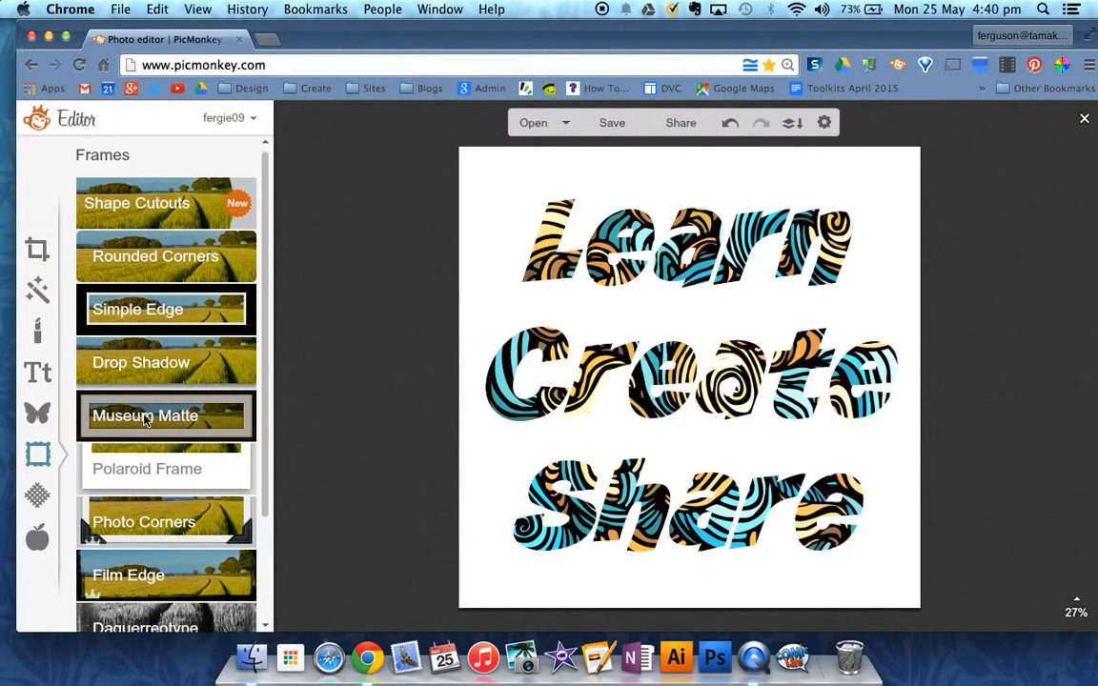
right_click(218, 412)
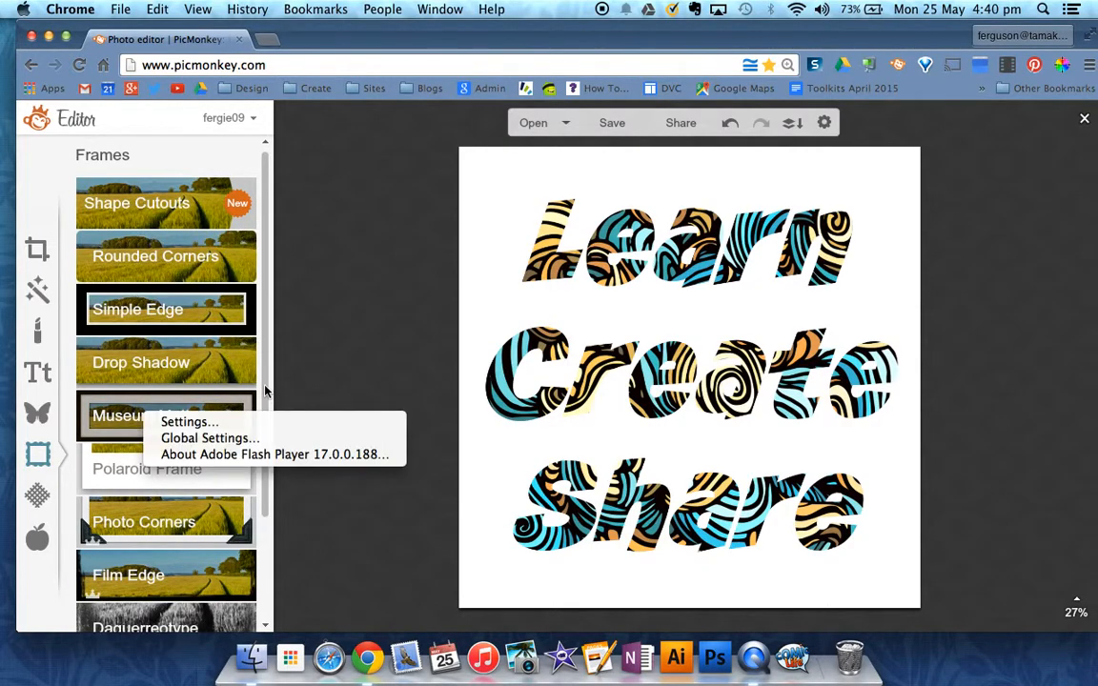
click(268, 436)
scroll(266, 440, down, 3)
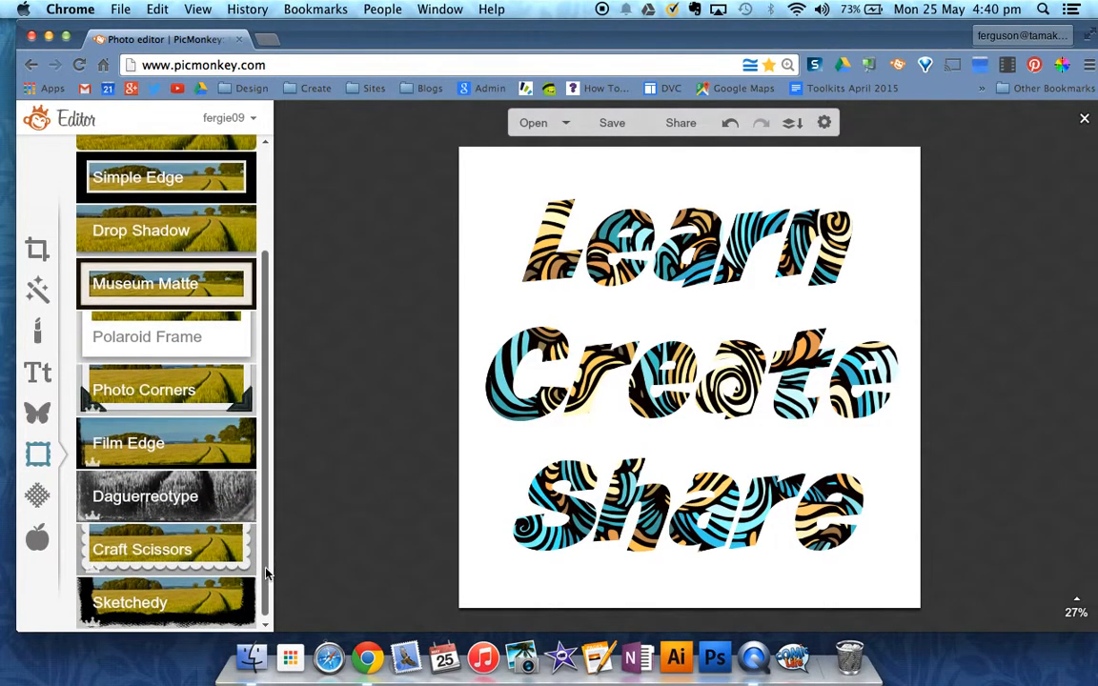
click(188, 555)
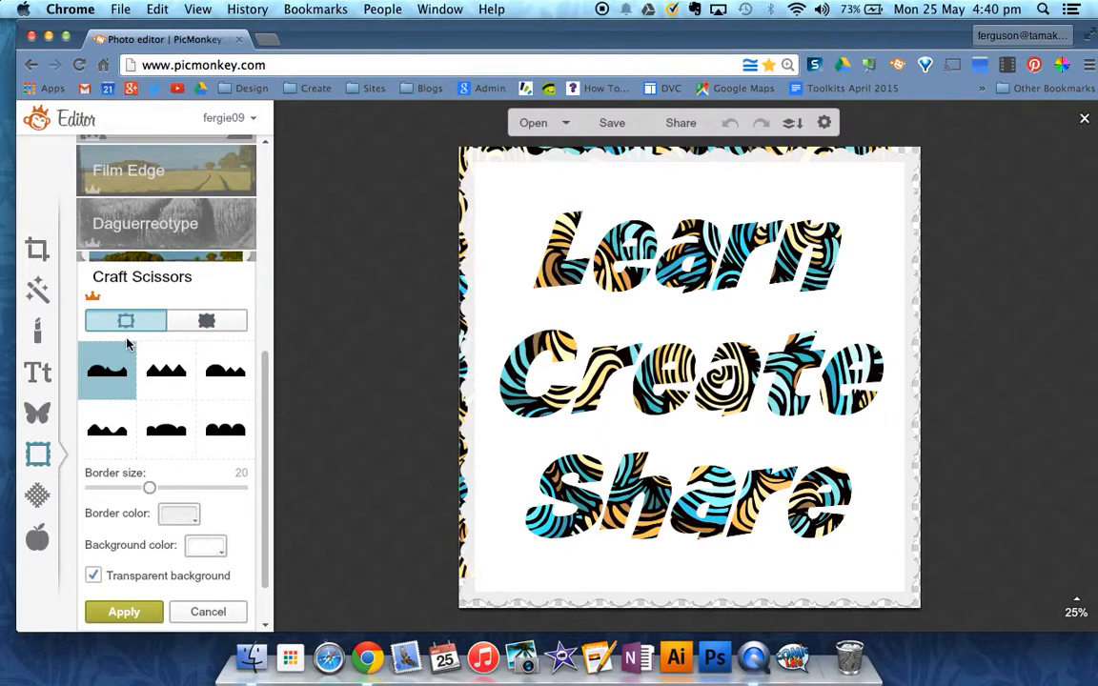
click(218, 613)
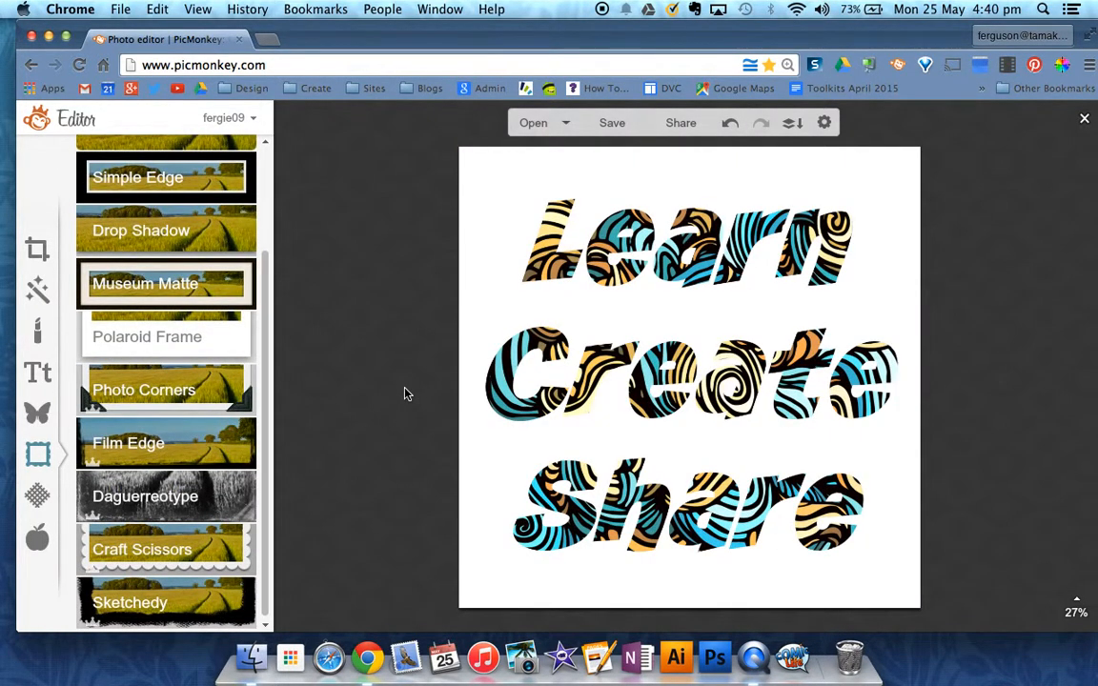
Try the Museum Matte and Film Edge frames on the design and discard both
click(190, 297)
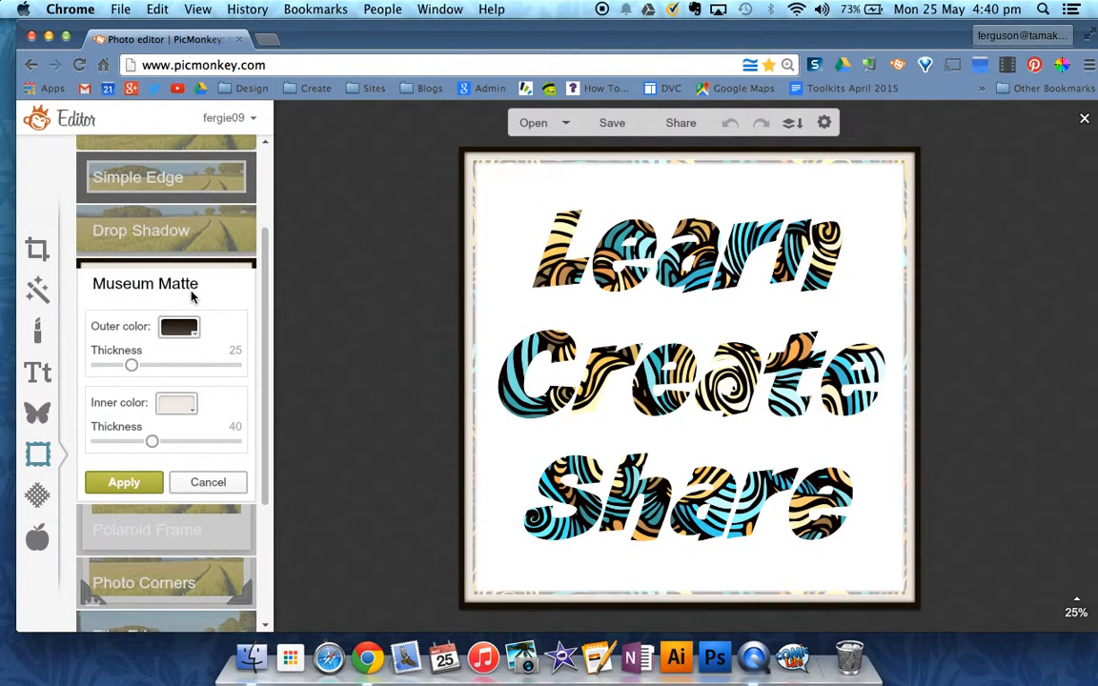
click(215, 488)
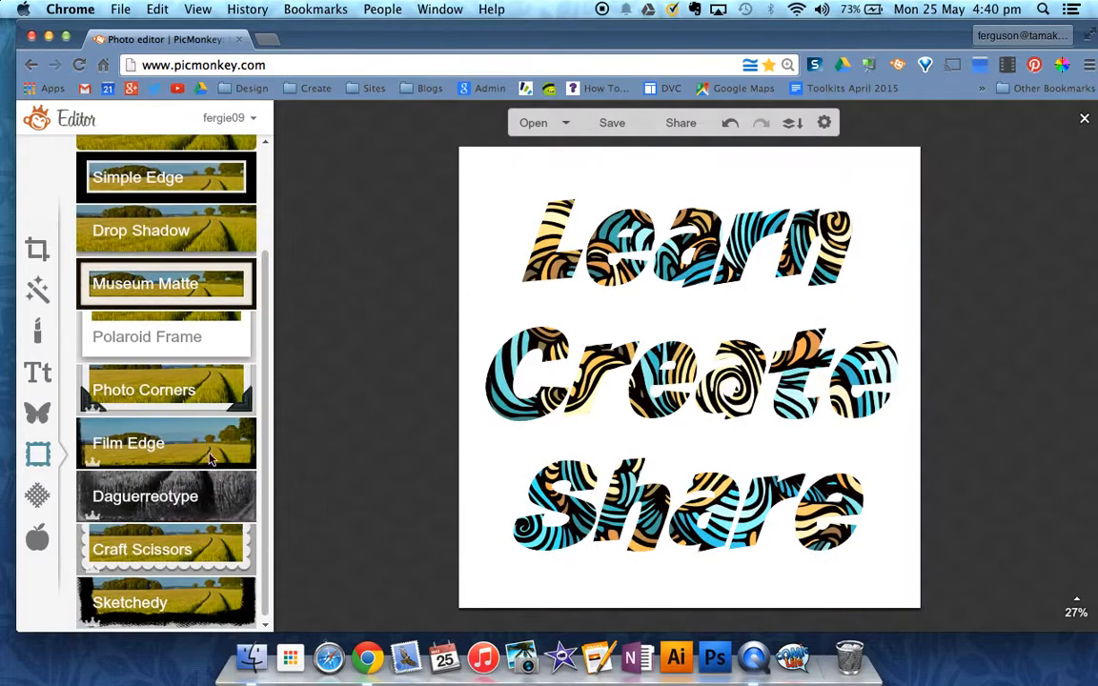
click(129, 439)
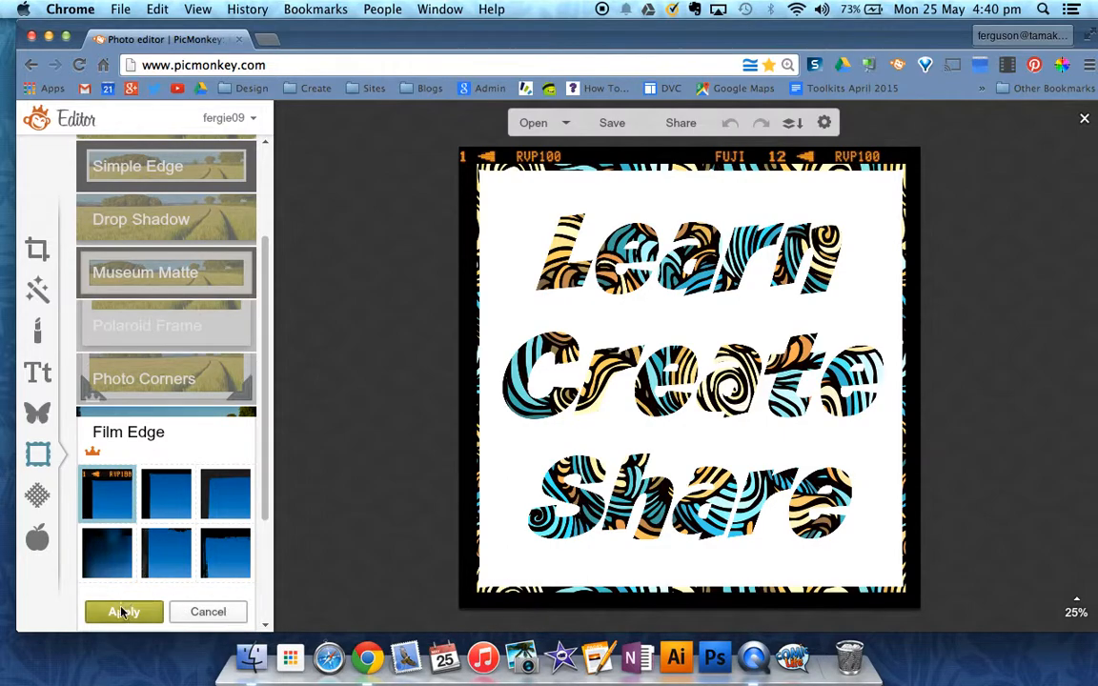
click(214, 616)
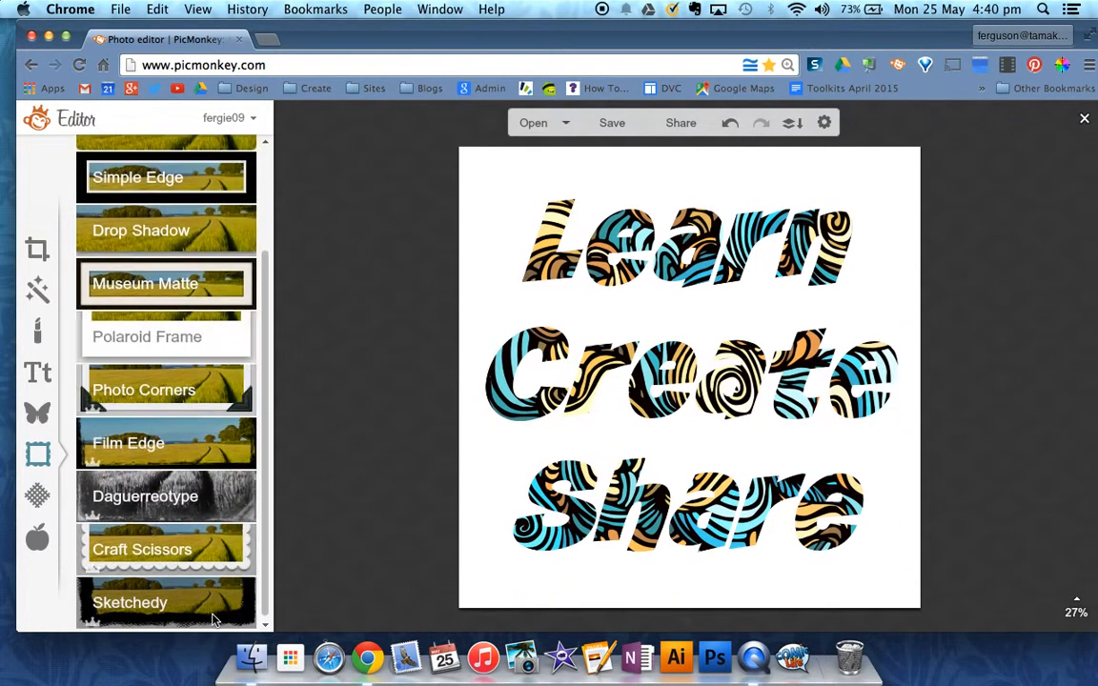
Try the Photo Corners frame on the design and discard it
click(187, 385)
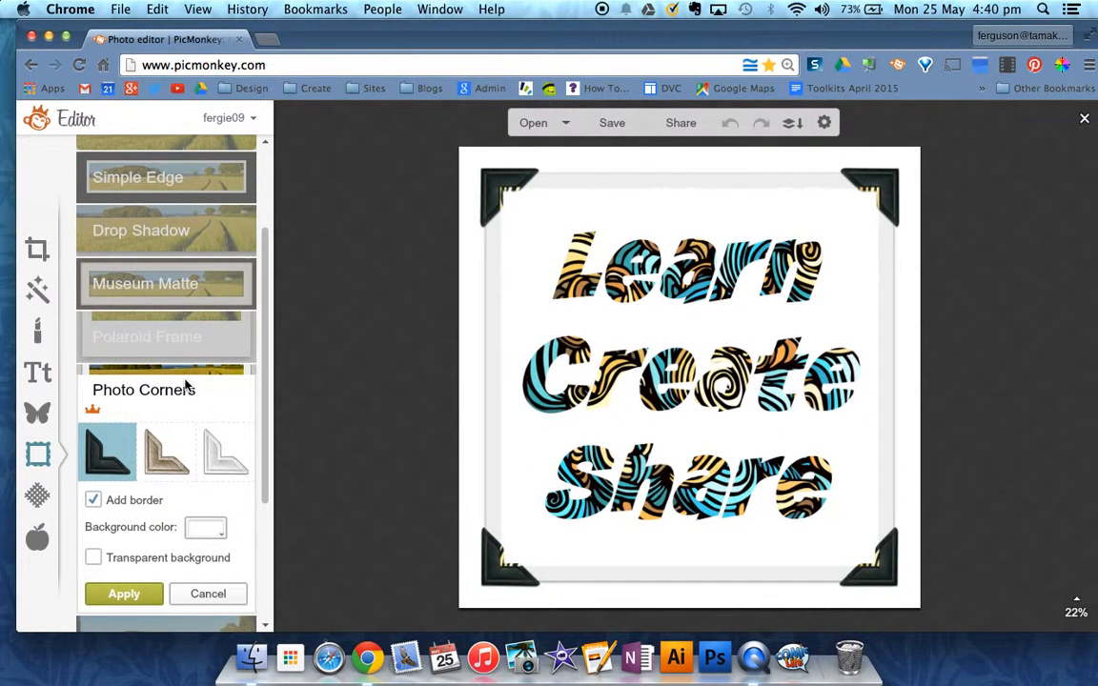
click(212, 592)
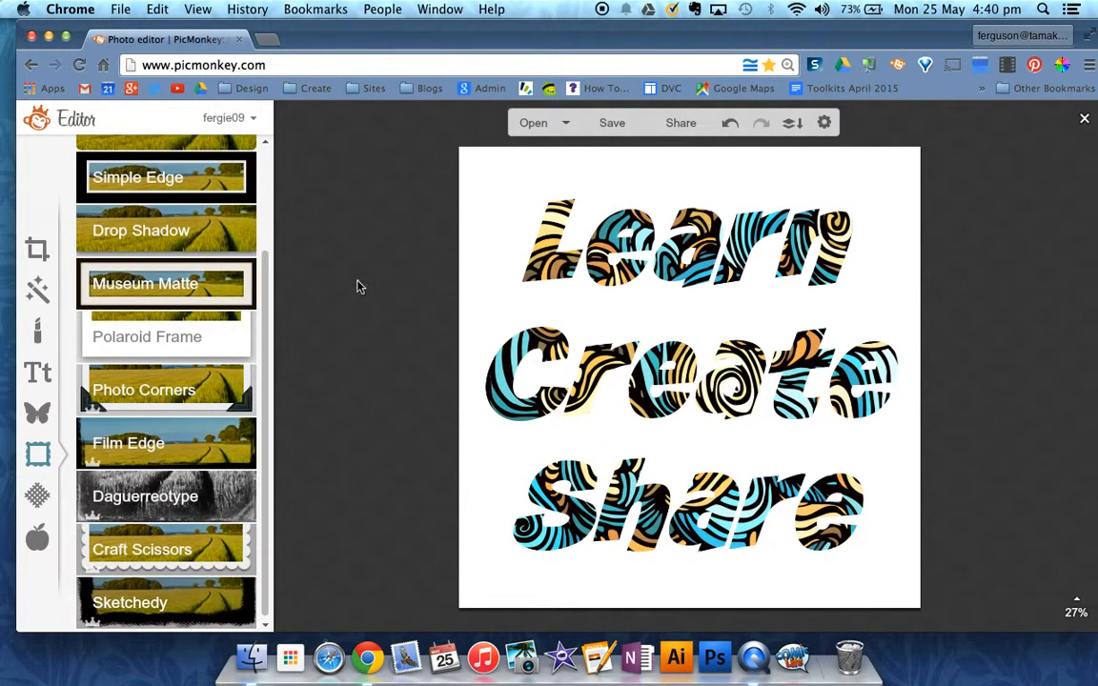
Save the design to the Desktop as a .jpg file named learn, at Pierce quality
click(618, 127)
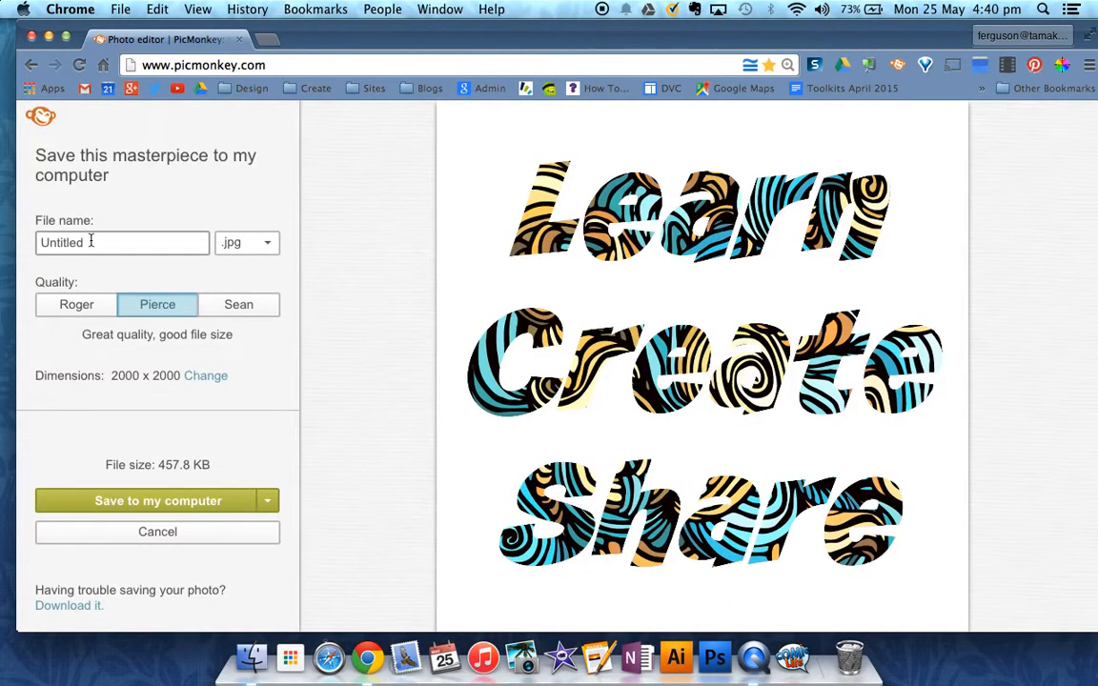
drag(92, 241, 14, 241)
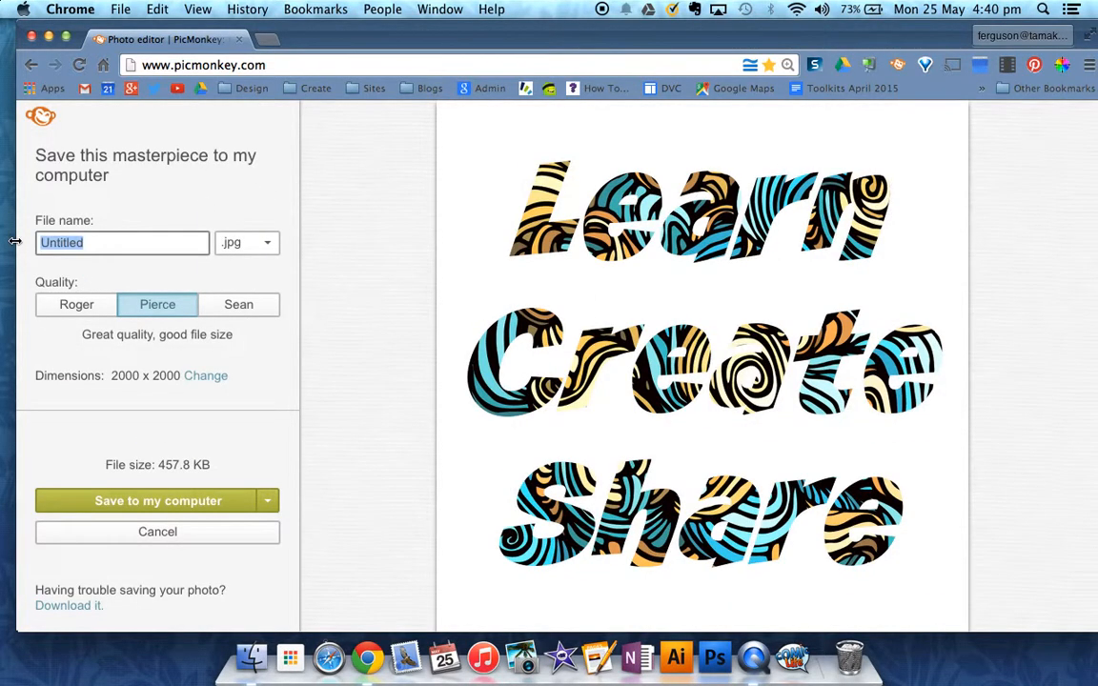
text(learn)
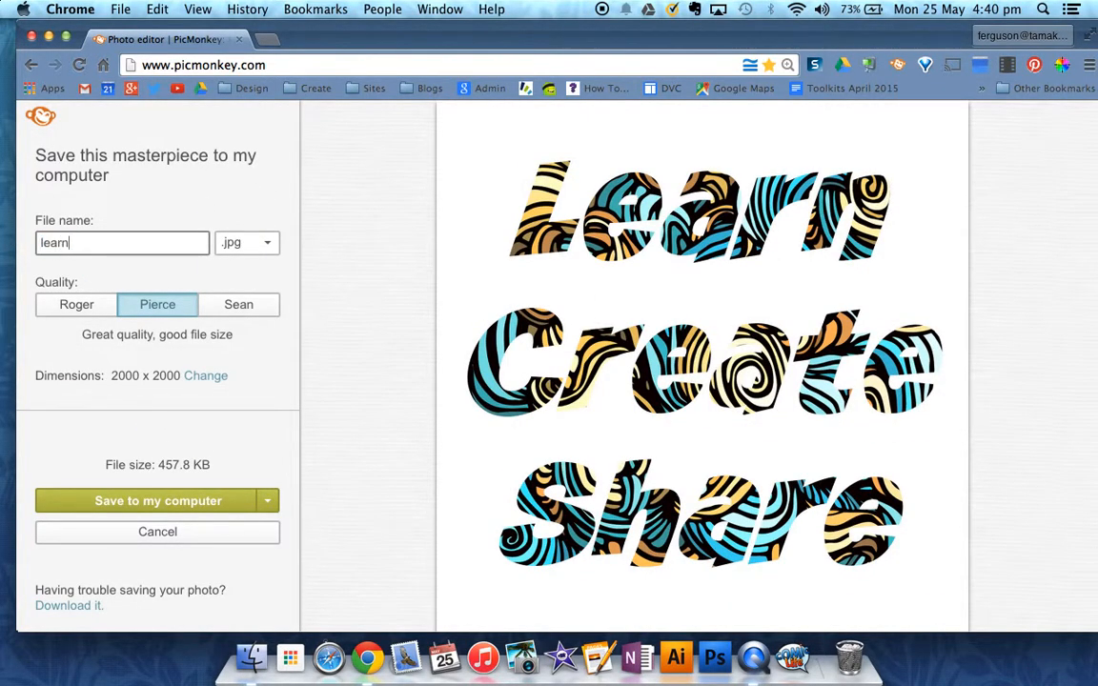
click(177, 512)
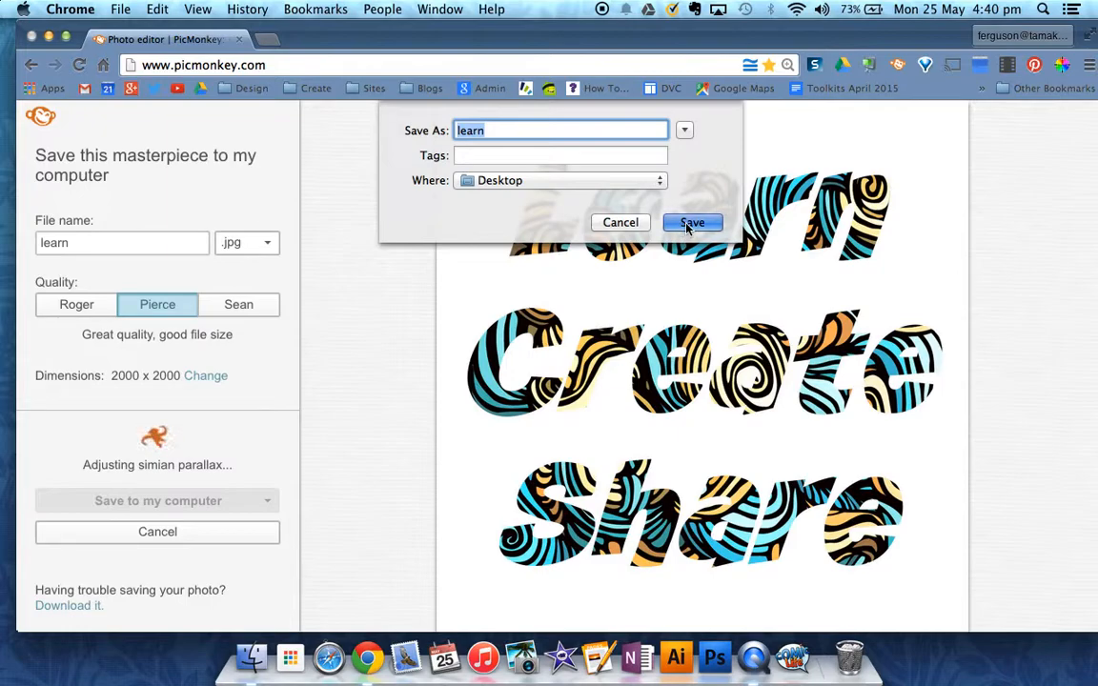
click(692, 223)
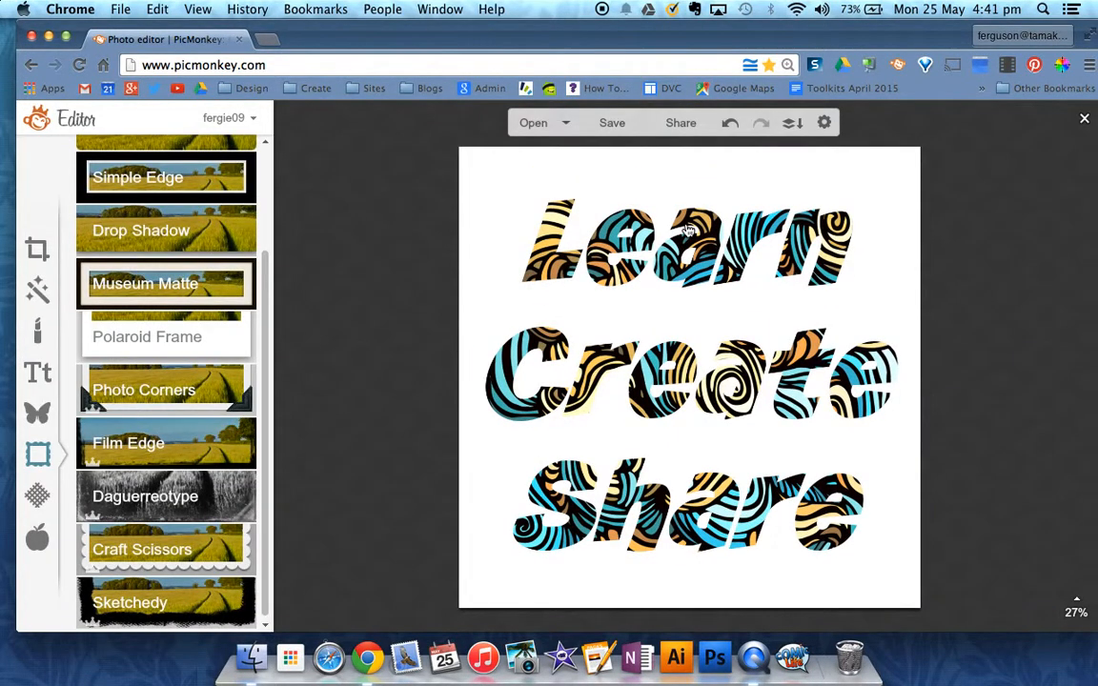